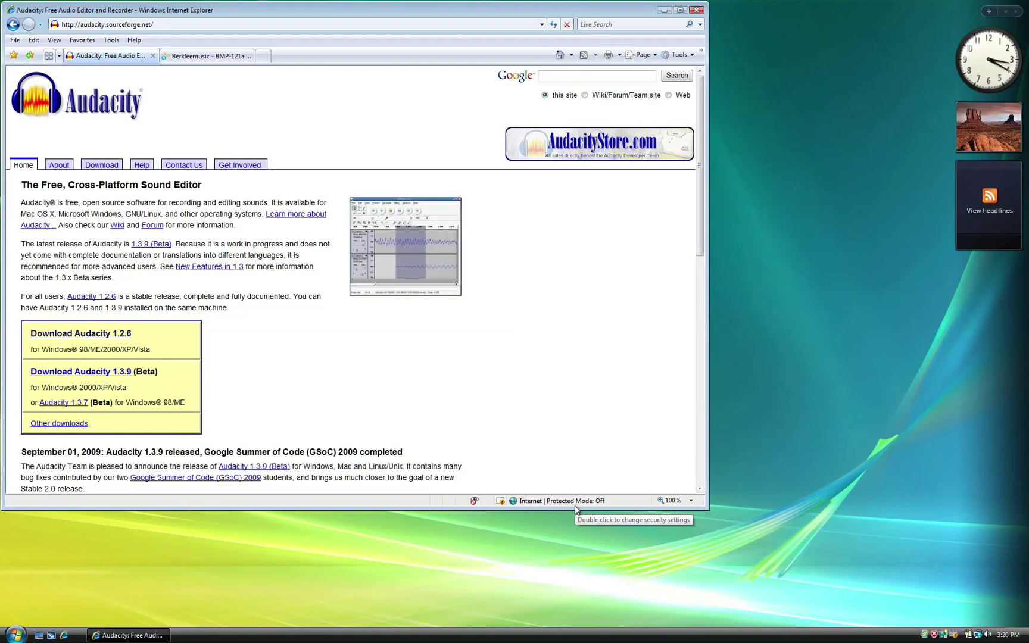
# Step: Make the IE window taller and go to the Audacity 1.2.6 Windows download page
pyautogui.moveTo(576, 509); pyautogui.dragTo(584, 638)
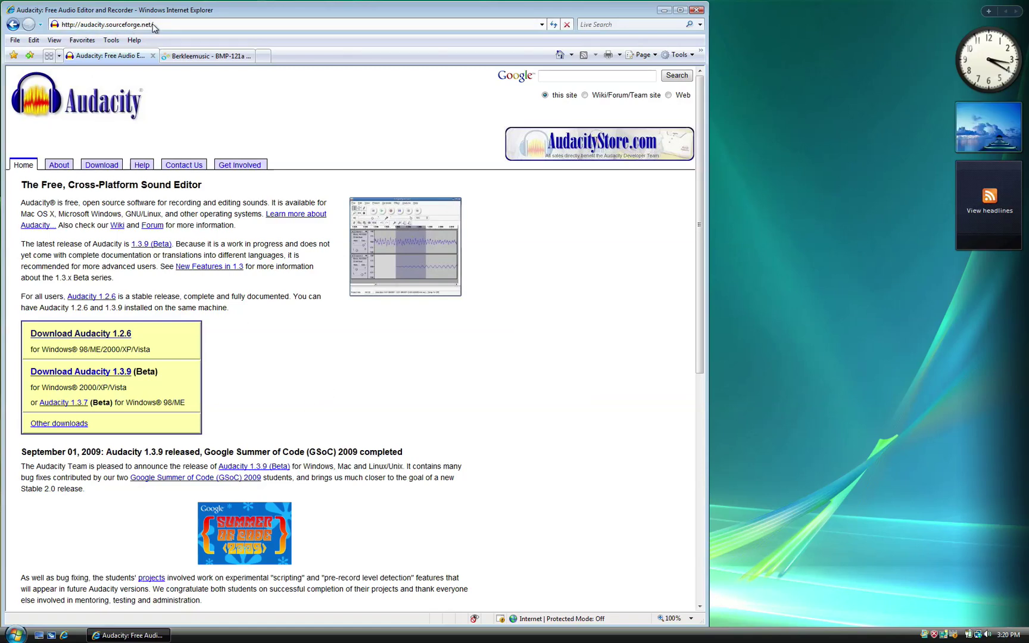
pyautogui.click(94, 339)
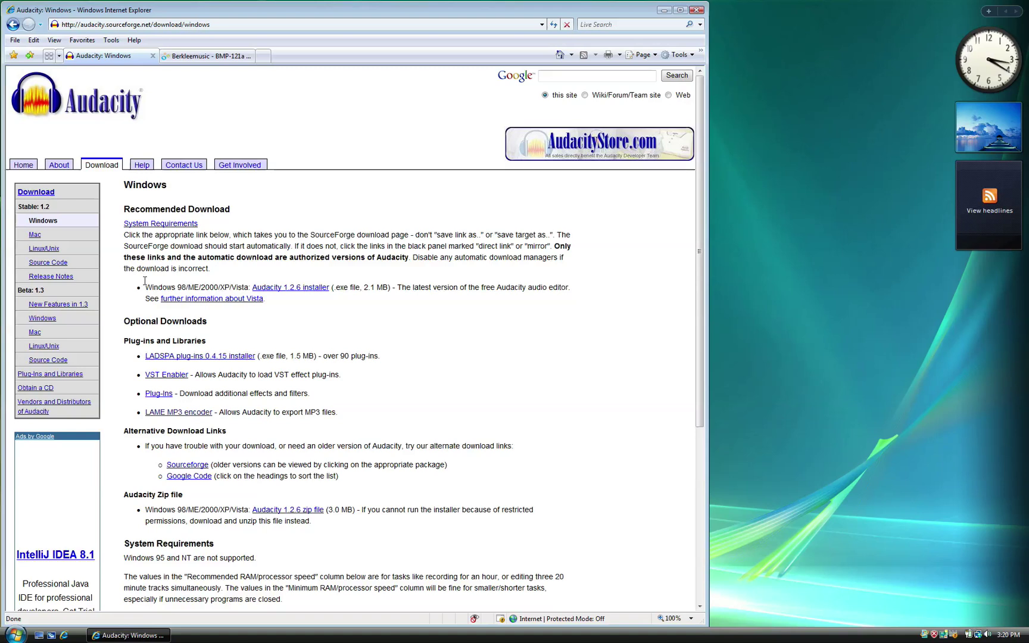
# Step: Download audacity-win-1.2.6.exe through SourceForge's direct link and run it
pyautogui.click(280, 291)
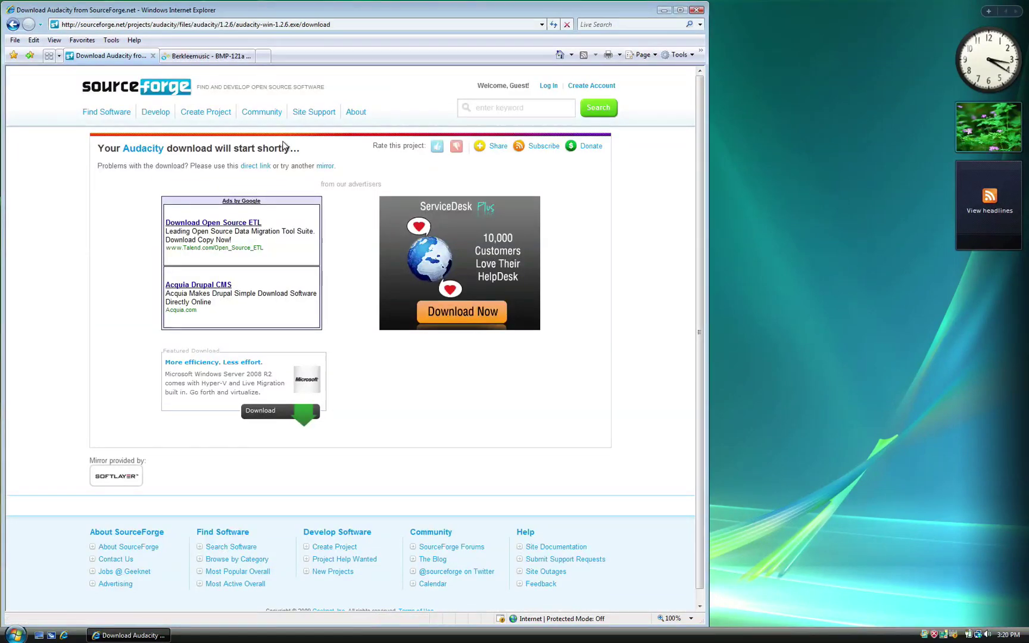
pyautogui.click(253, 169)
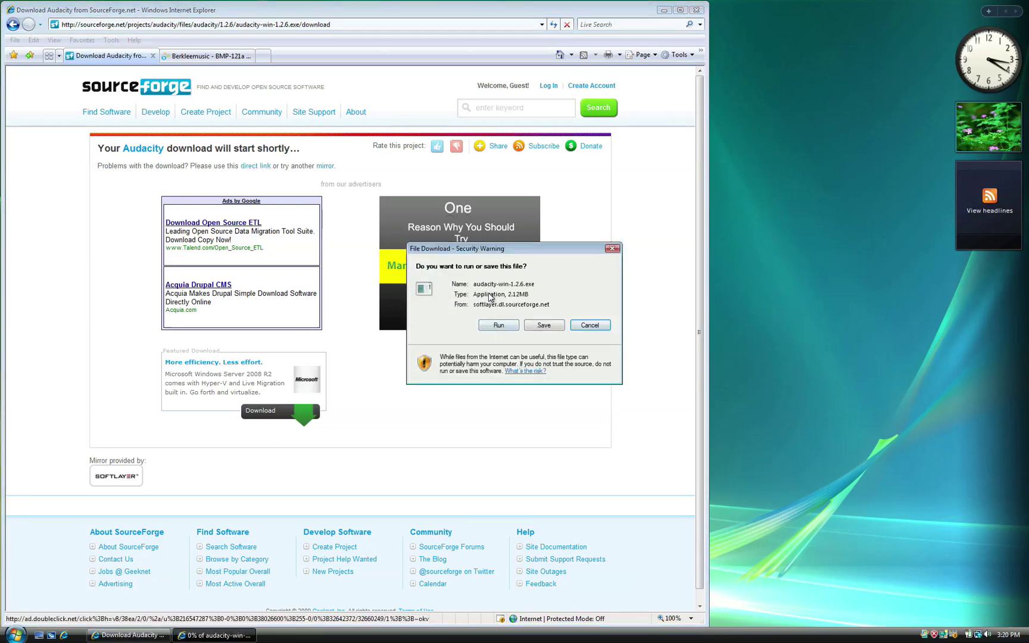
pyautogui.click(510, 330)
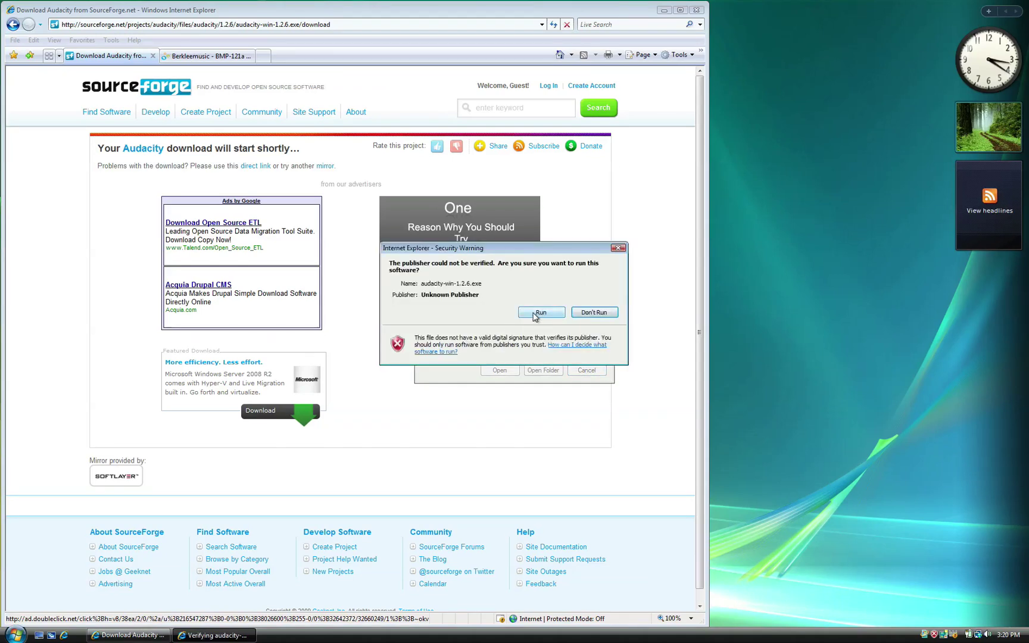
# Step: Run the installer, accept the license, and keep the C:\Program Files\Audacity folder and desktop icon
pyautogui.click(536, 314)
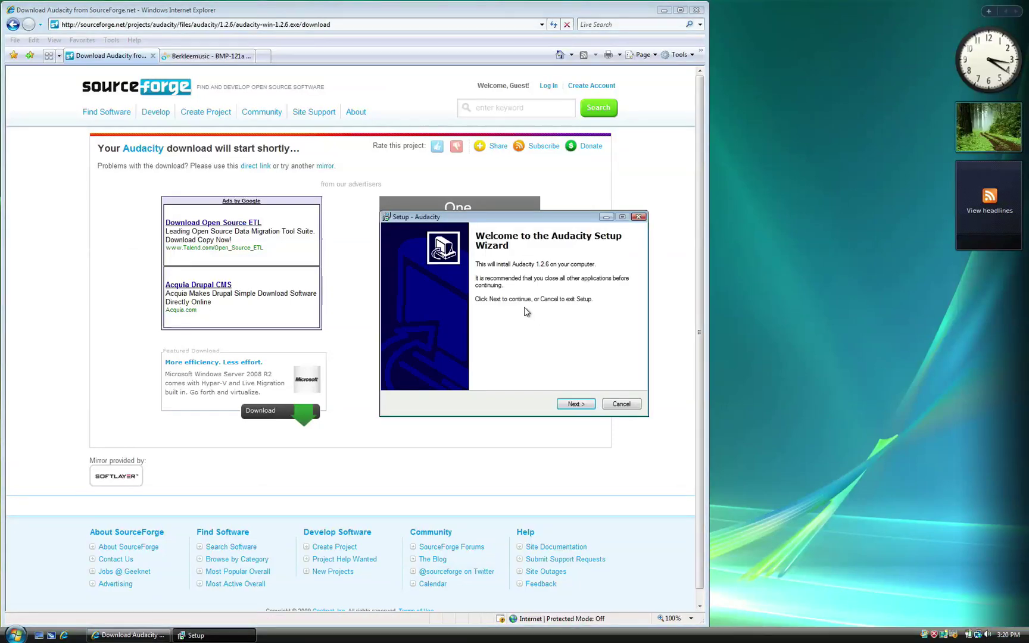
pyautogui.click(571, 405)
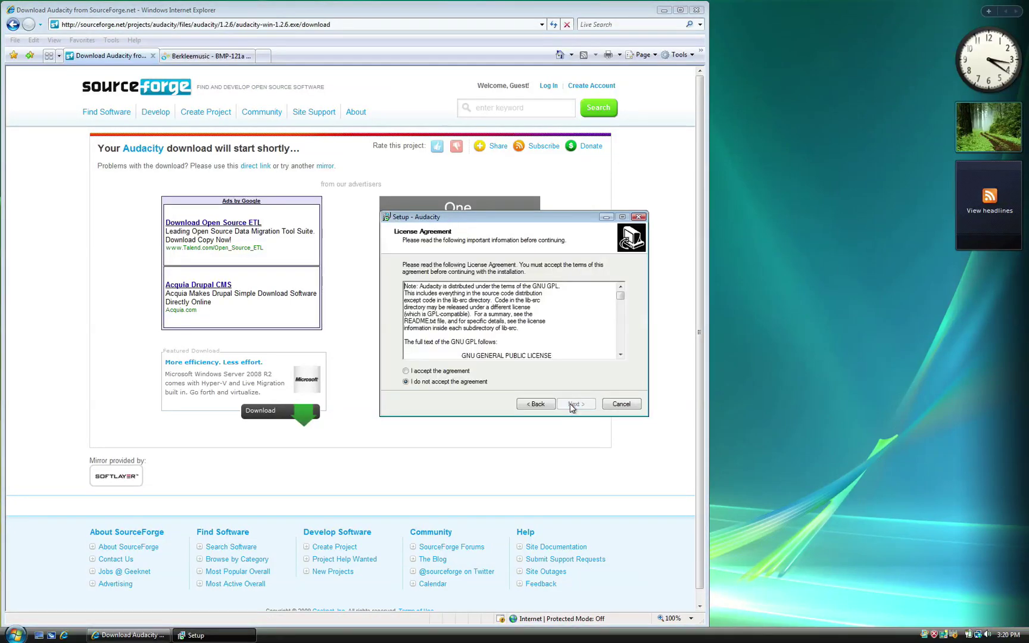
pyautogui.click(423, 371)
pyautogui.click(574, 405)
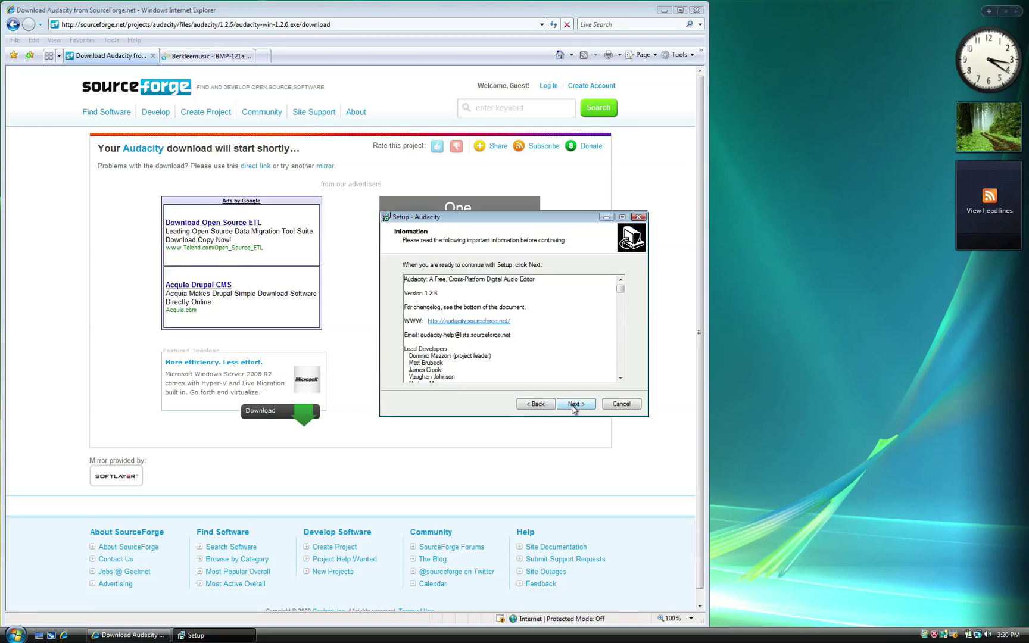
pyautogui.click(575, 405)
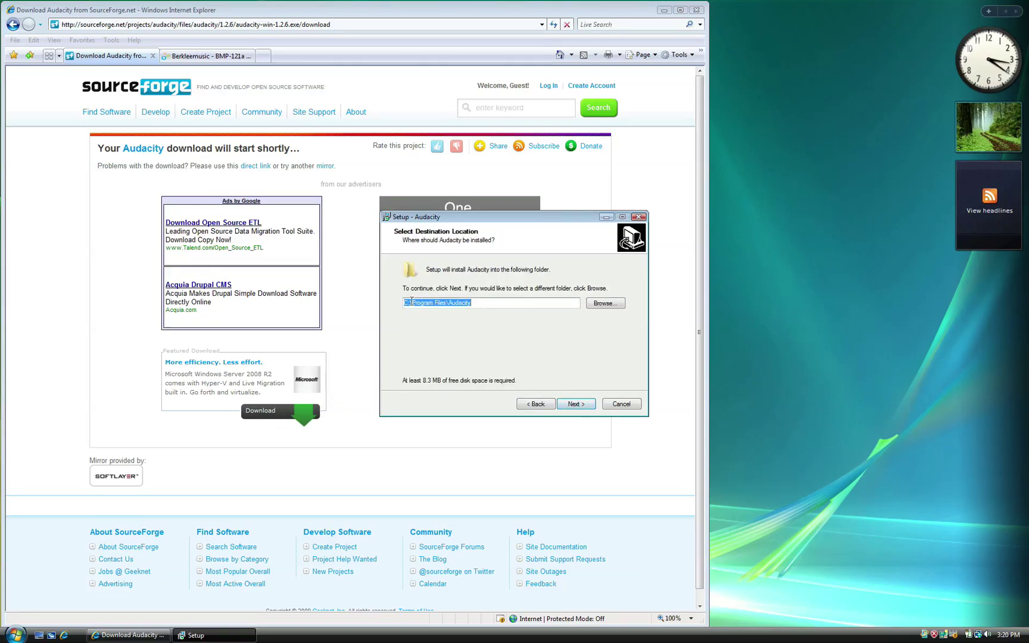
pyautogui.click(574, 405)
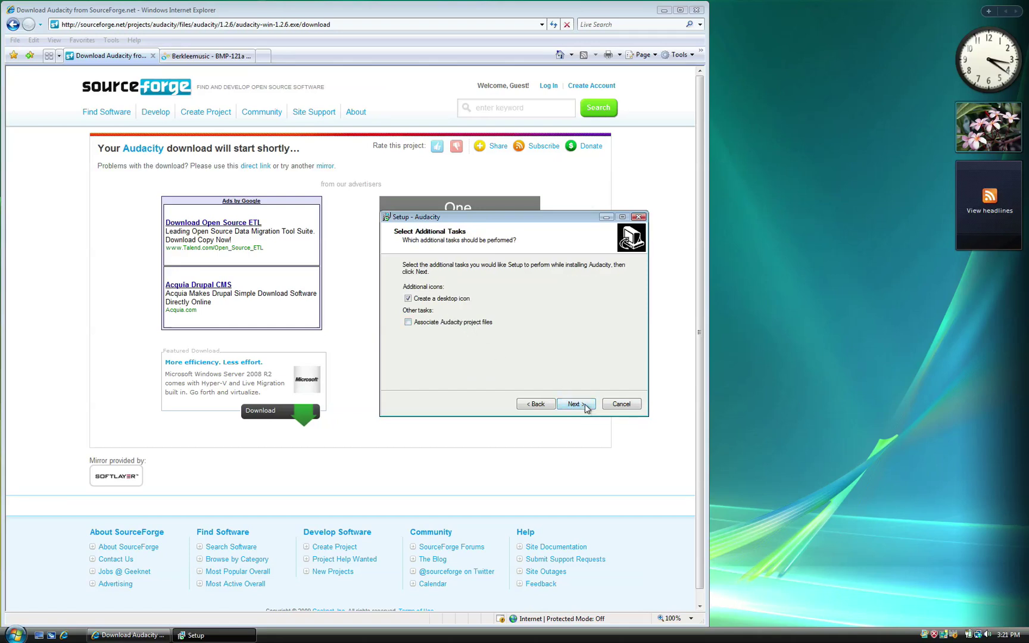
pyautogui.click(586, 406)
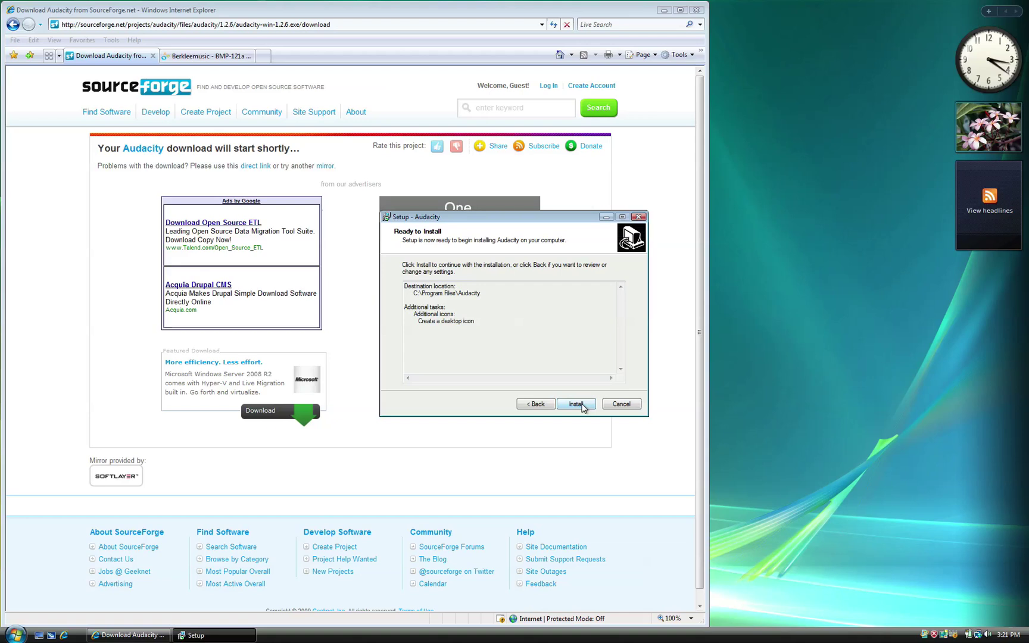
# Step: Install Audacity 1.2.6, finish the wizard, and dismiss the compatibility warning without reinstalling
pyautogui.click(582, 406)
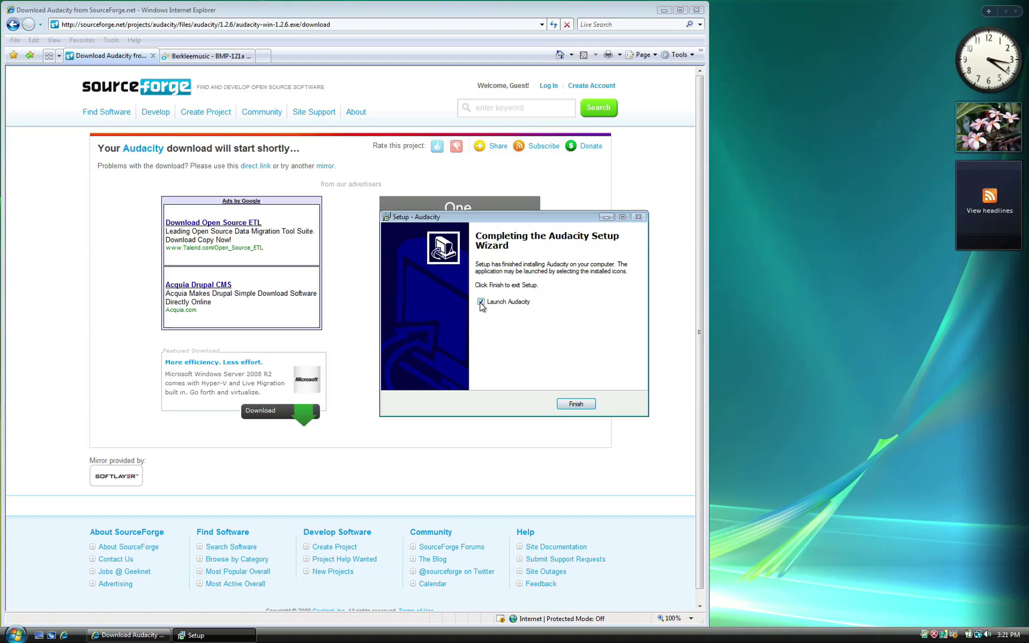
pyautogui.click(576, 404)
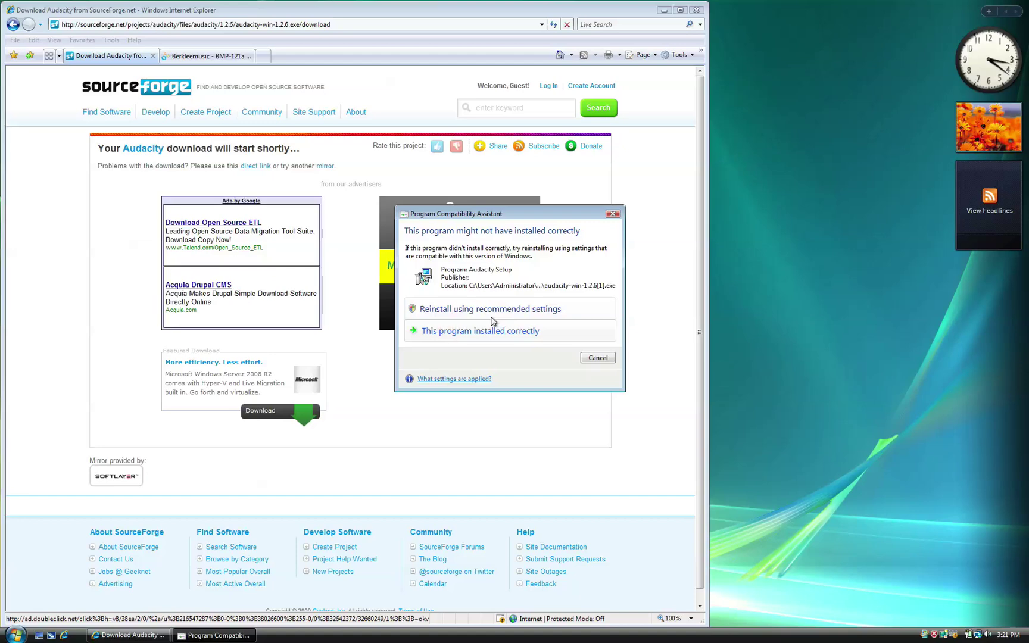
pyautogui.click(596, 358)
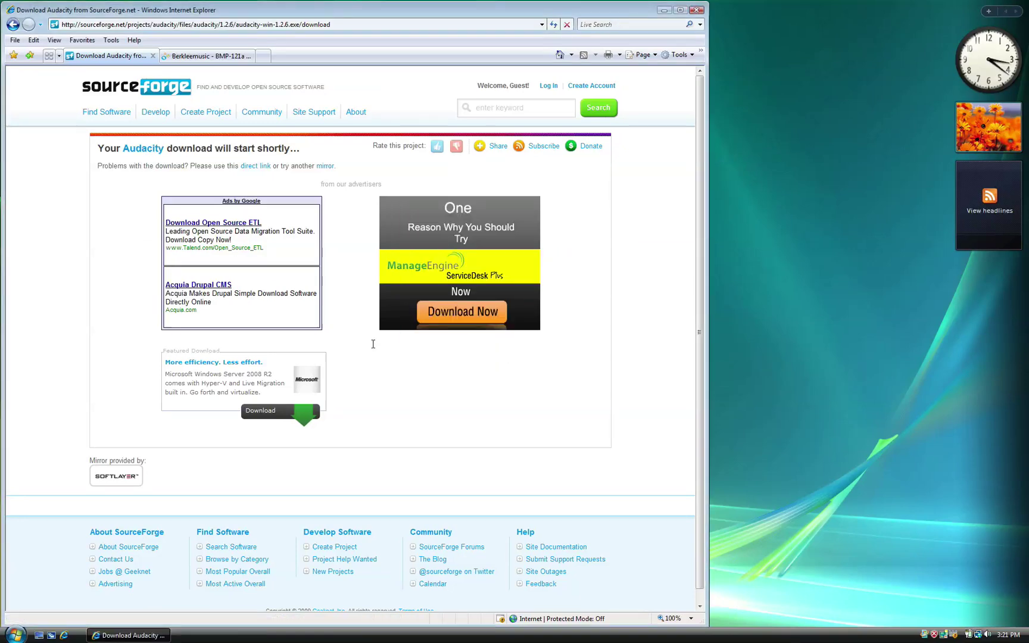
# Step: Follow the LAME MP3 encoder instructions to its download page and download libmp3lame-win-3.98.2.zip
pyautogui.click(12, 26)
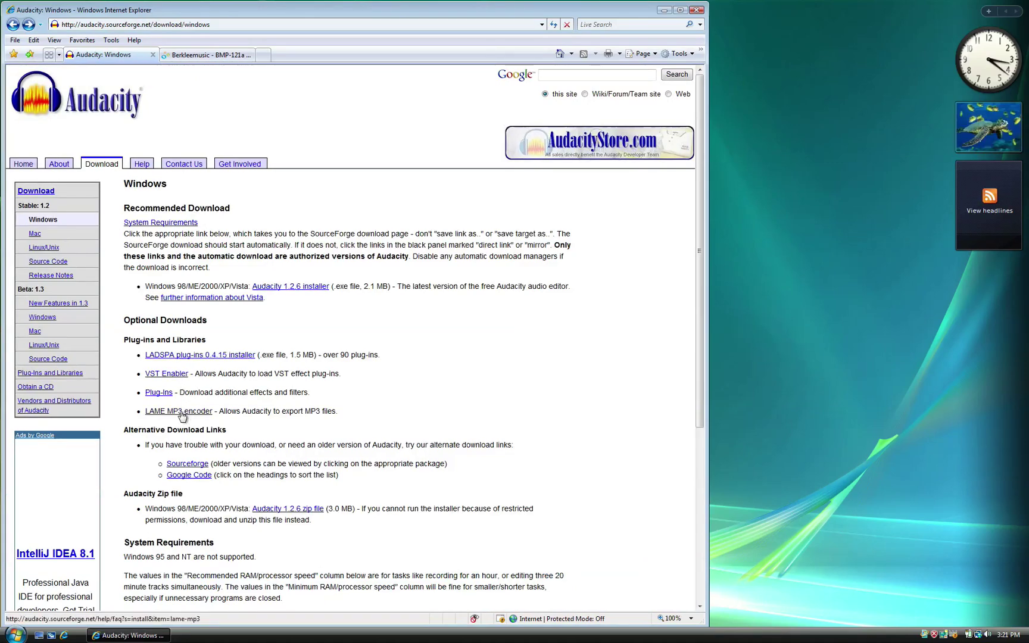
pyautogui.click(182, 415)
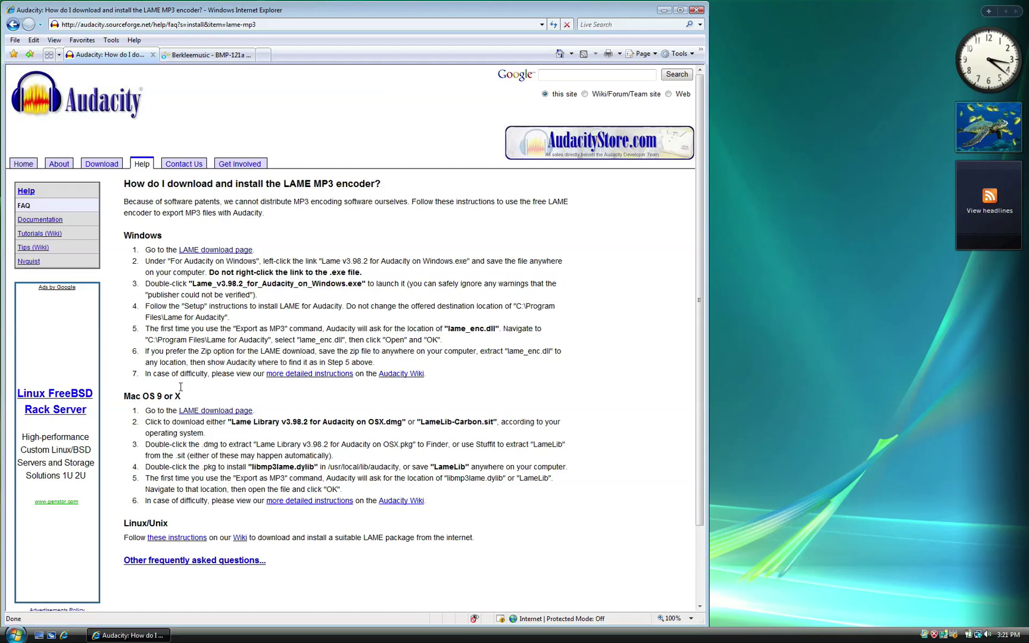
pyautogui.click(187, 250)
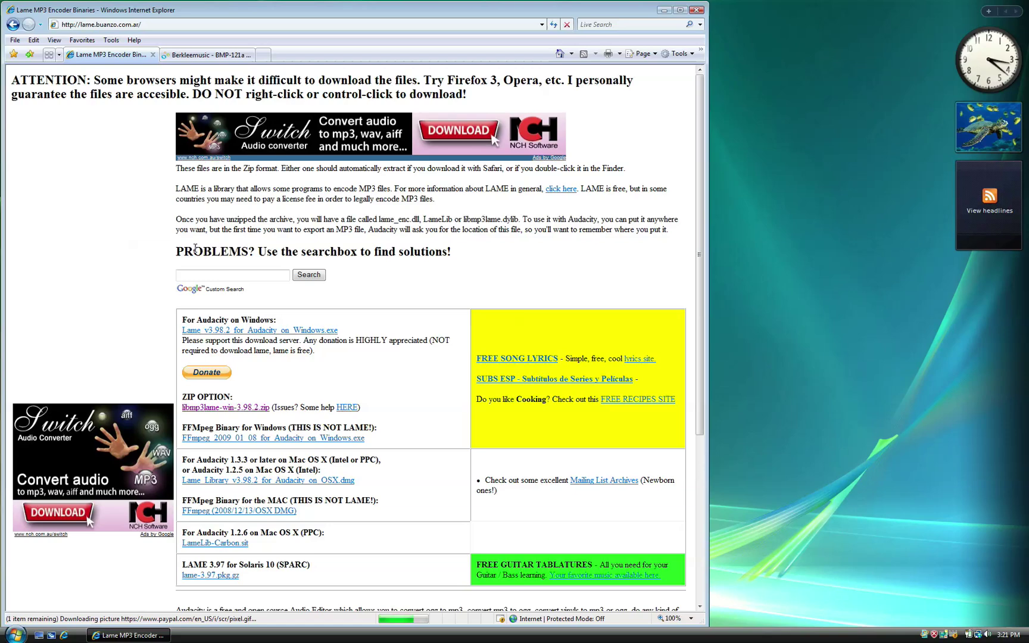
pyautogui.scroll(-5, 195, 249)
pyautogui.scroll(3, 193, 252)
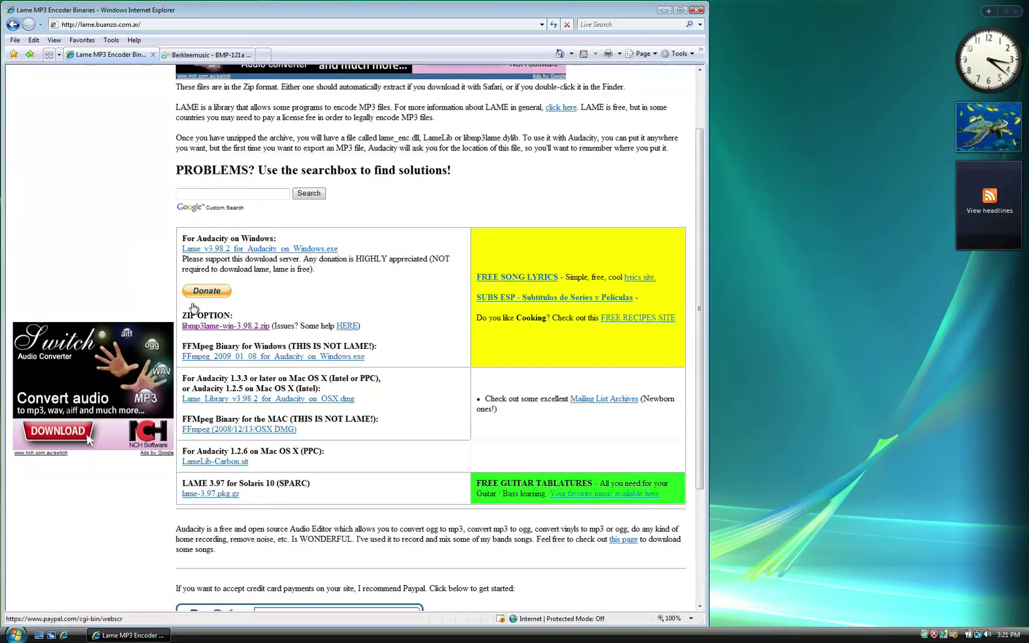
pyautogui.click(215, 328)
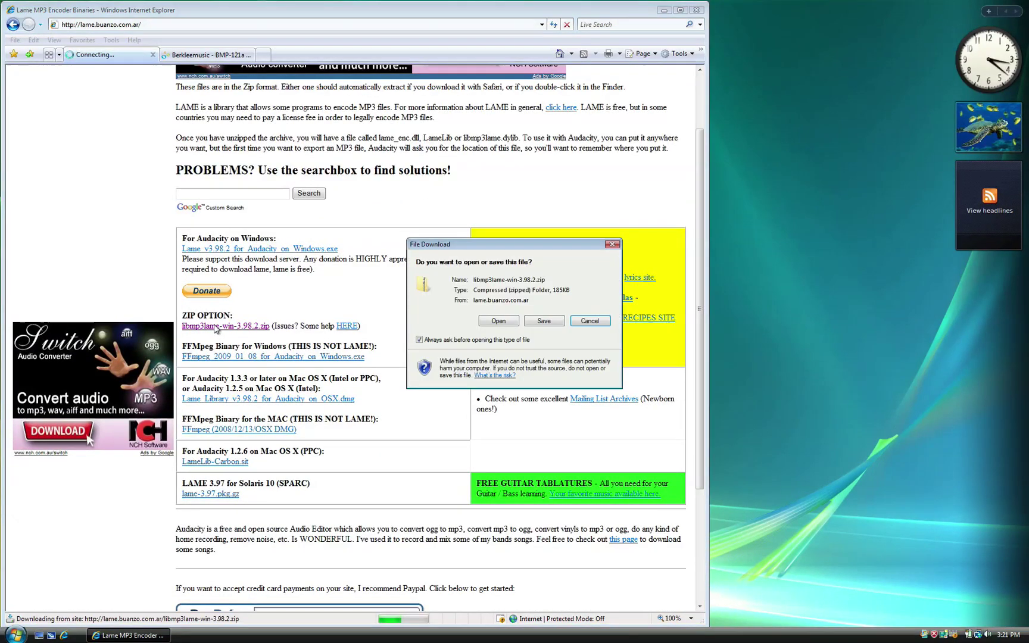
# Step: Open the LAME zip and copy lame_enc.dll from its libmp3lame-3.98.2 folder onto the desktop
pyautogui.click(503, 321)
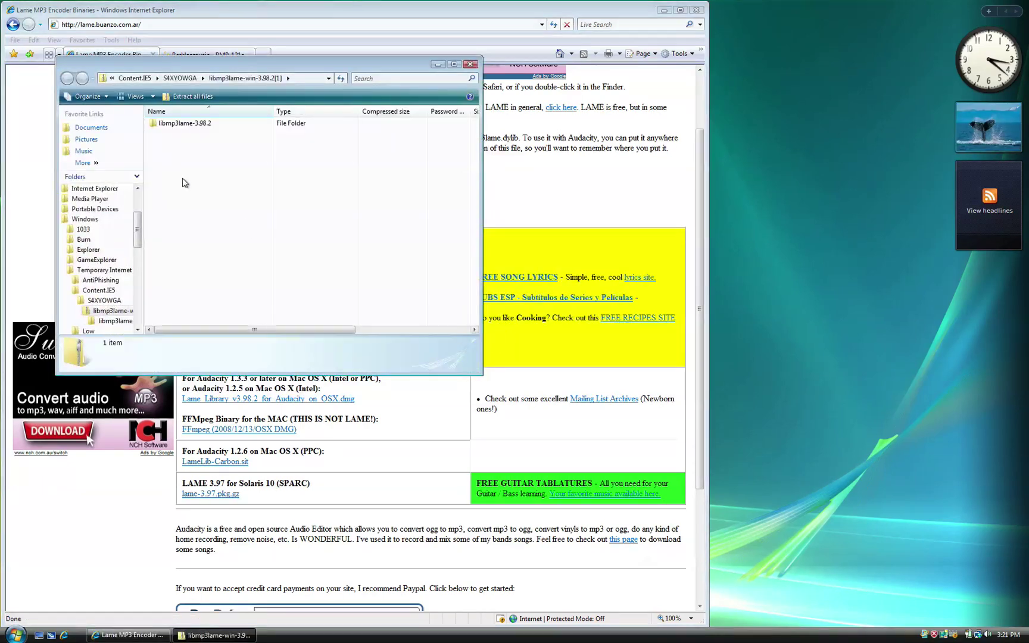
pyautogui.doubleClick(170, 123)
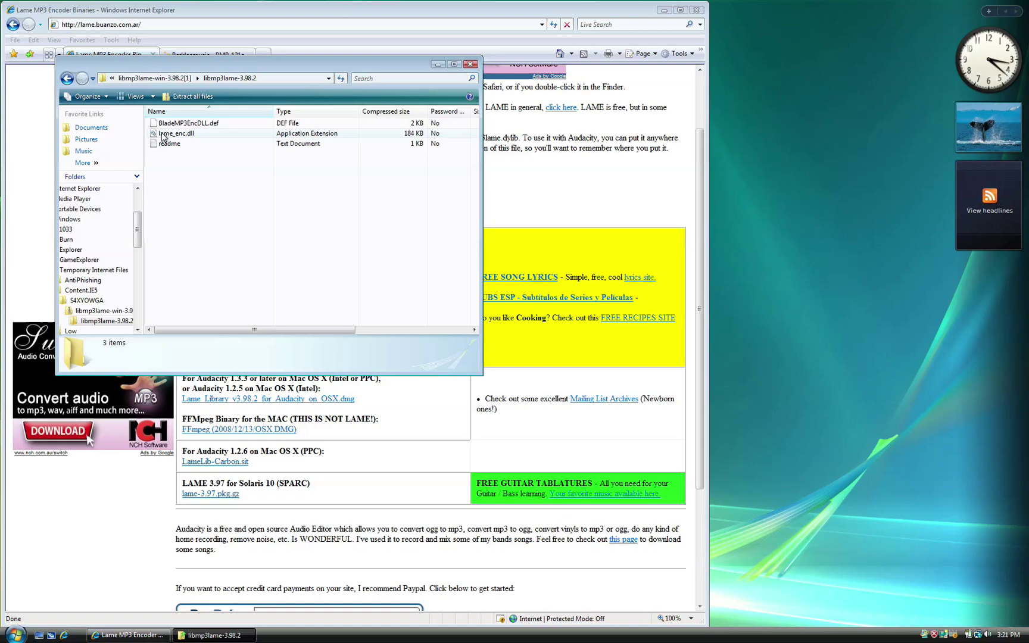
pyautogui.moveTo(164, 137); pyautogui.dragTo(835, 335)
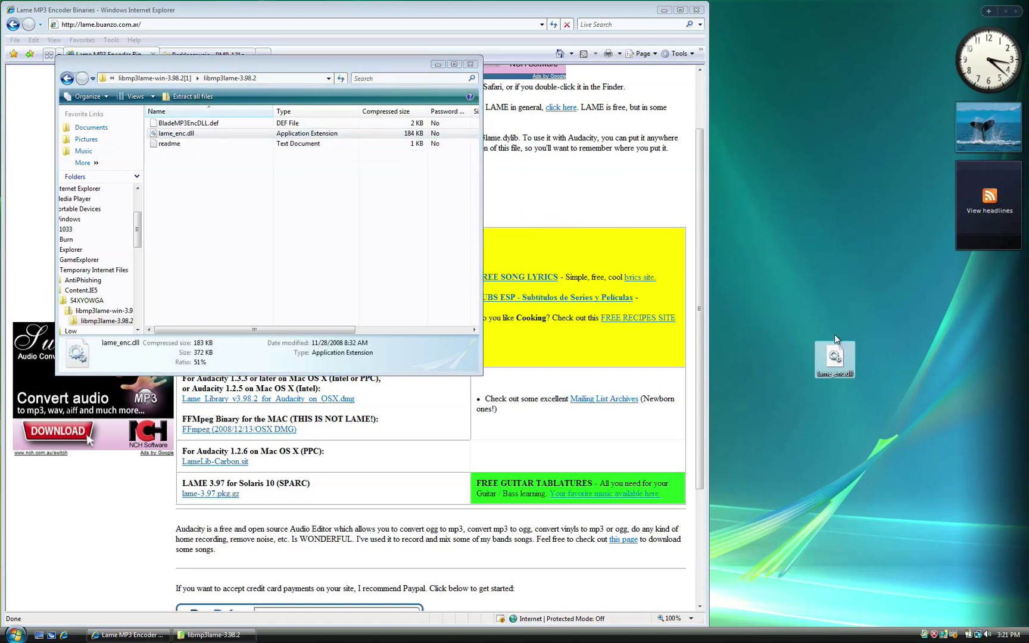
pyautogui.click(471, 65)
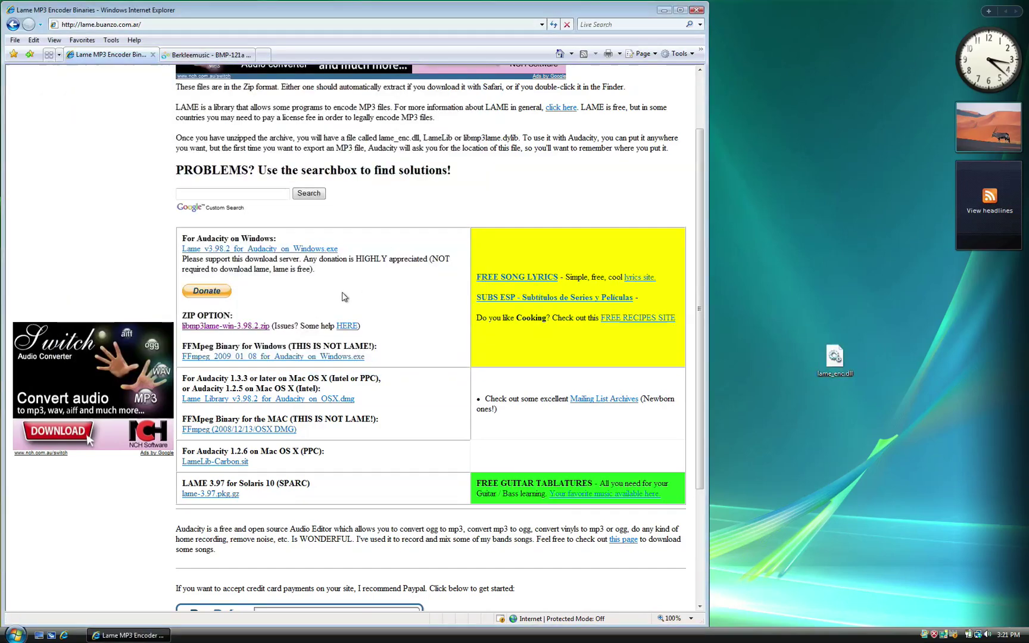
# Step: Launch Audacity from the Start menu and show its Edit menu
pyautogui.click(14, 630)
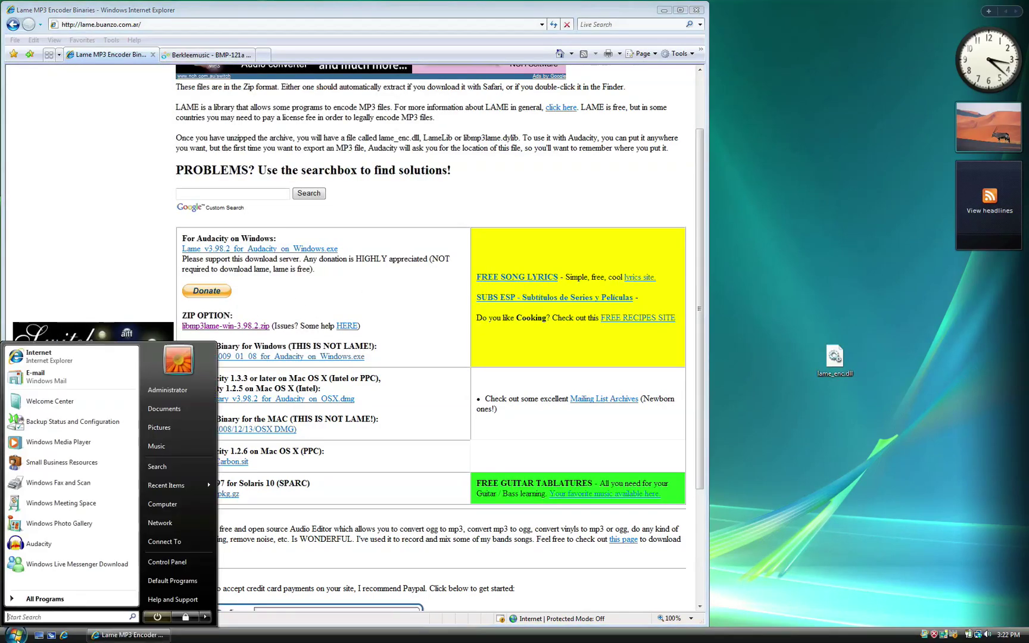
pyautogui.click(40, 545)
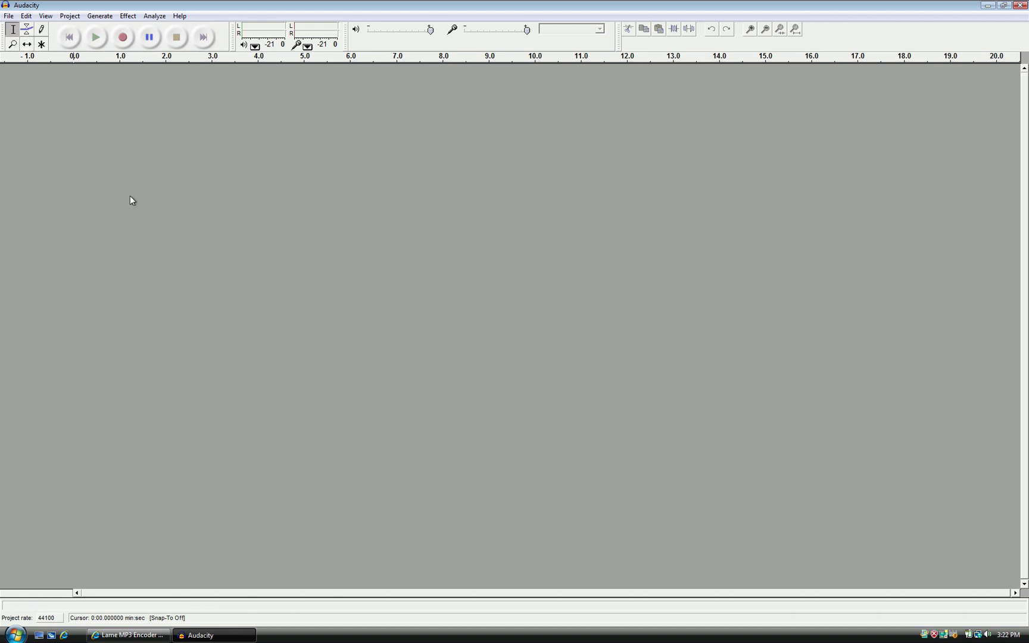
pyautogui.click(26, 16)
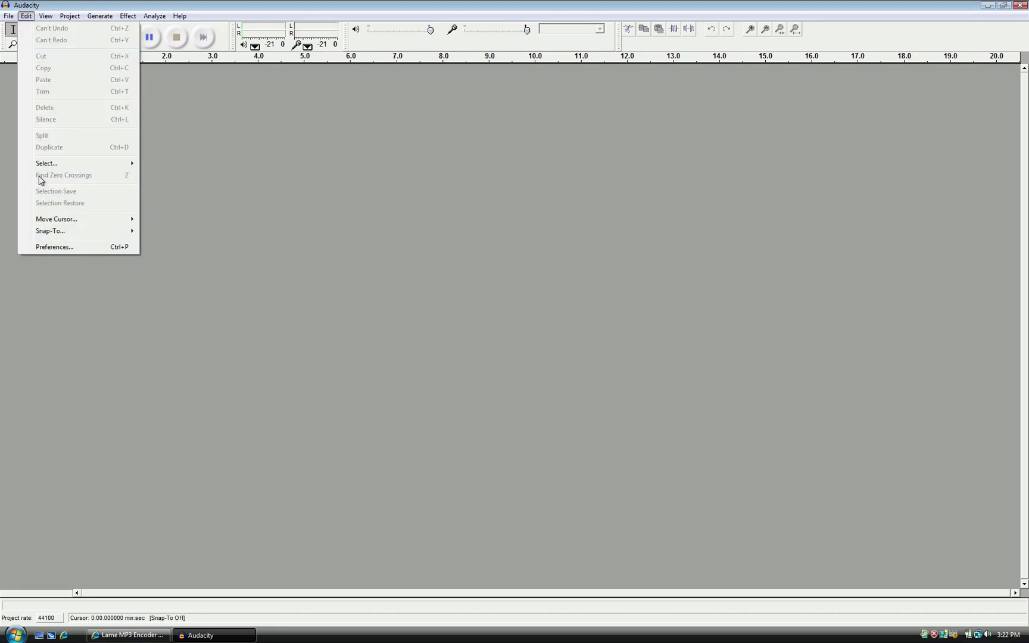
# Step: In Preferences, keep Microsoft Sound Mapper for playback, record from the Intel microphone, playthrough off
pyautogui.click(53, 246)
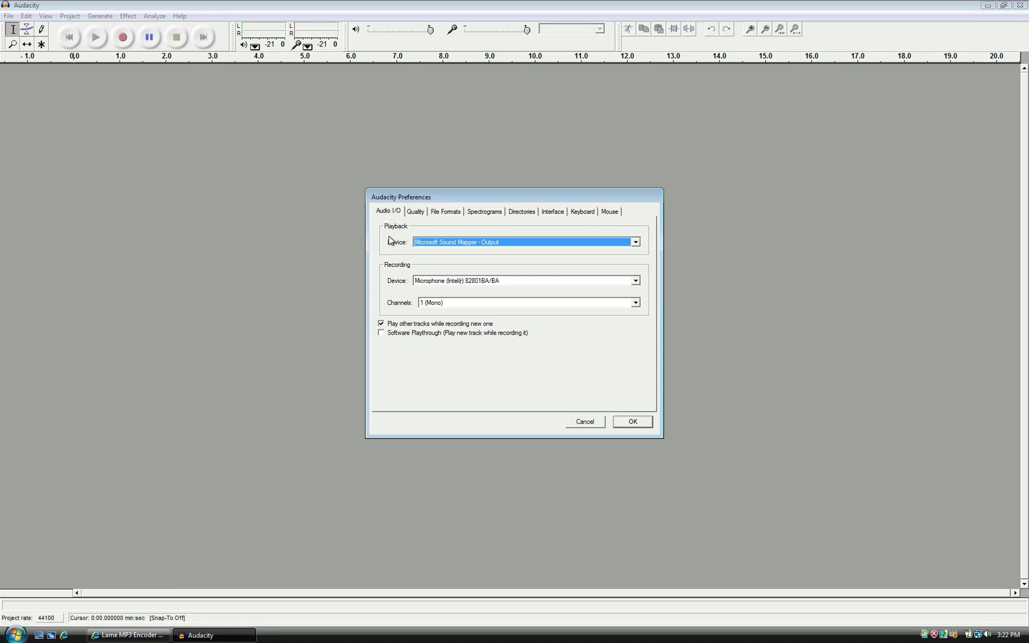
pyautogui.click(463, 244)
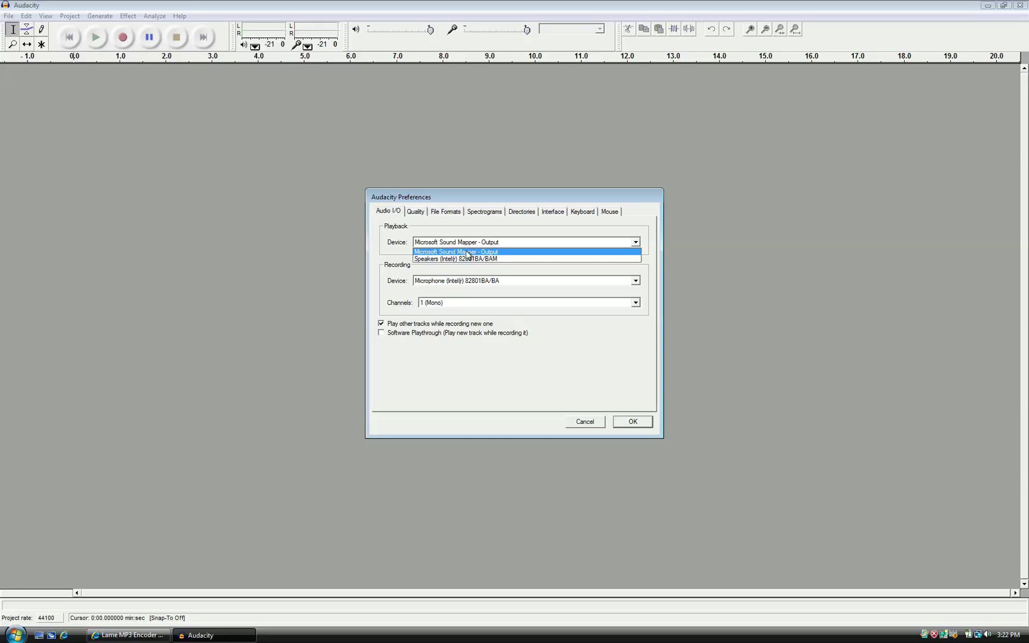
pyautogui.click(388, 244)
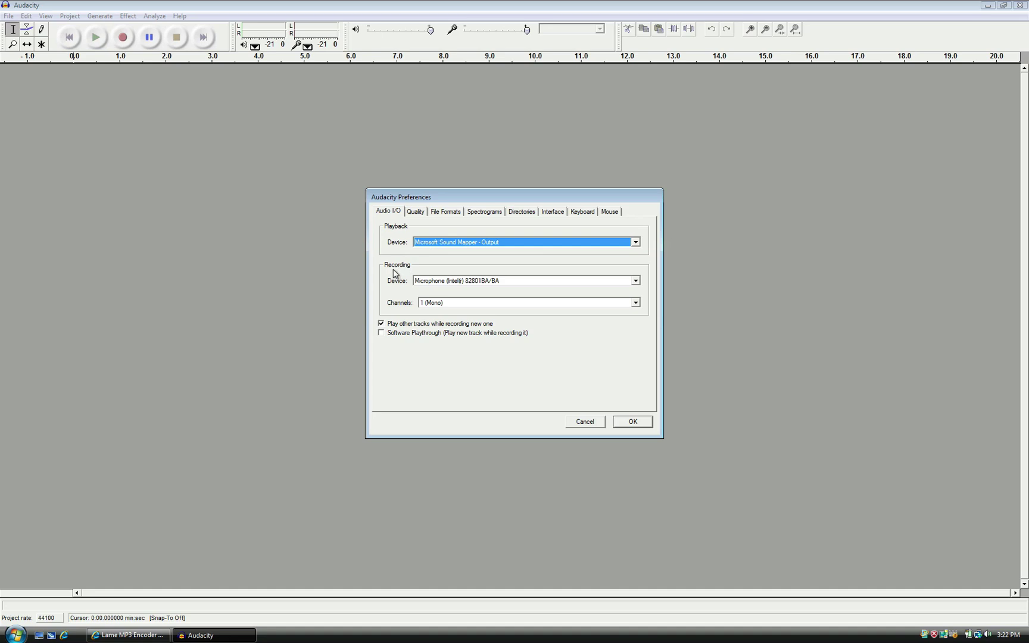
pyautogui.click(450, 283)
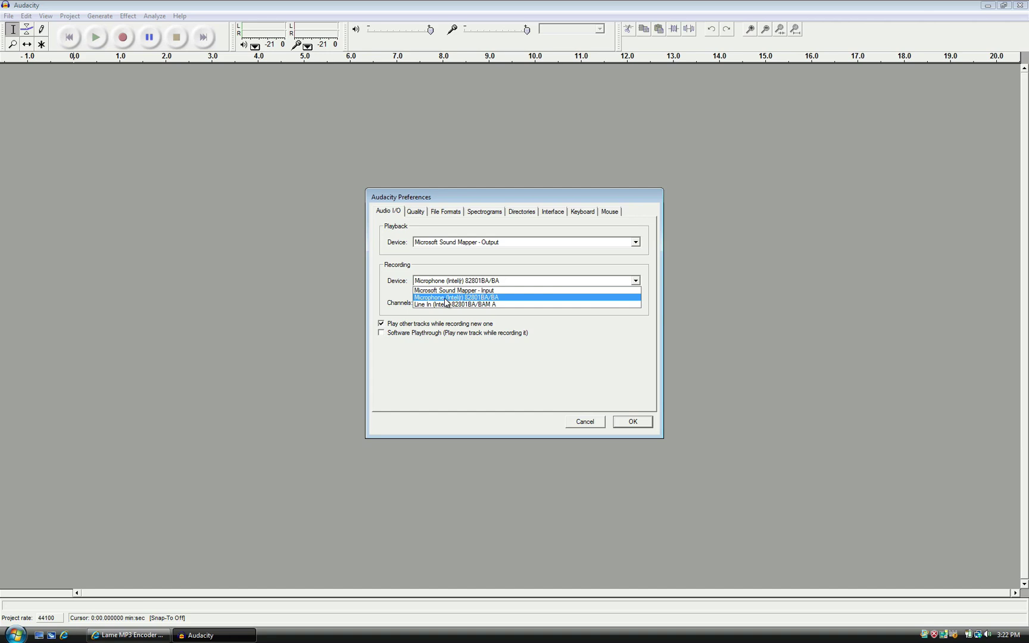
pyautogui.click(446, 300)
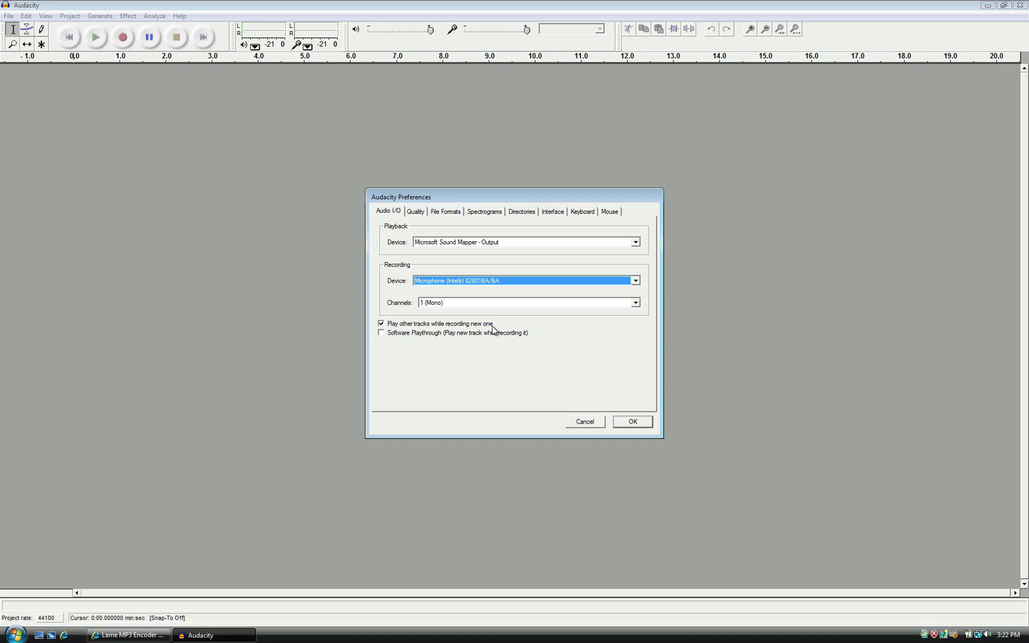
pyautogui.click(381, 334)
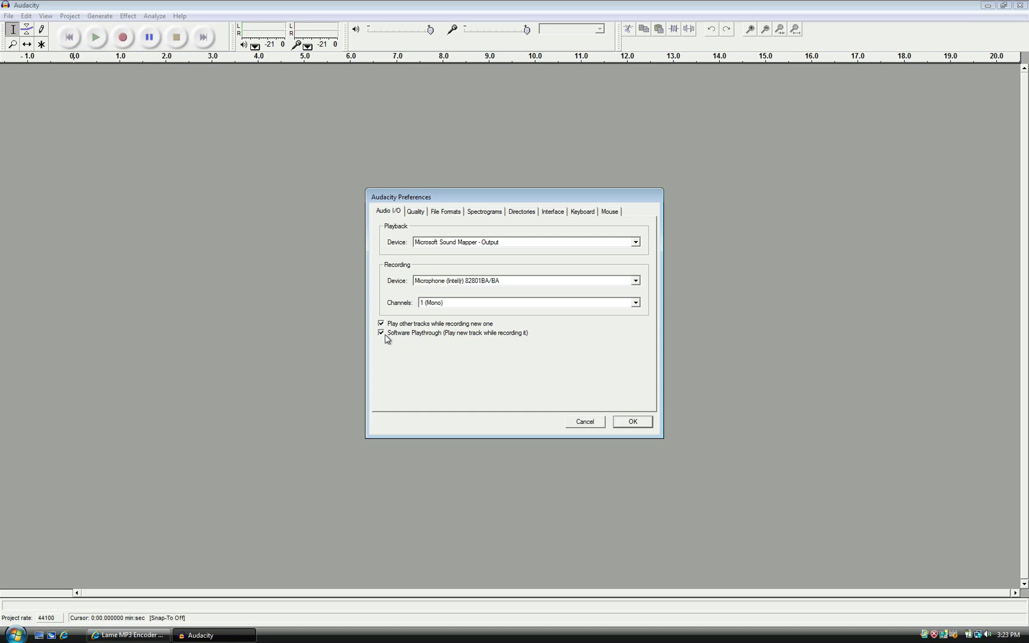
pyautogui.click(382, 334)
# Step: Save the preferences and record a roughly 13.5-second mono test clip from the microphone
pyautogui.click(633, 422)
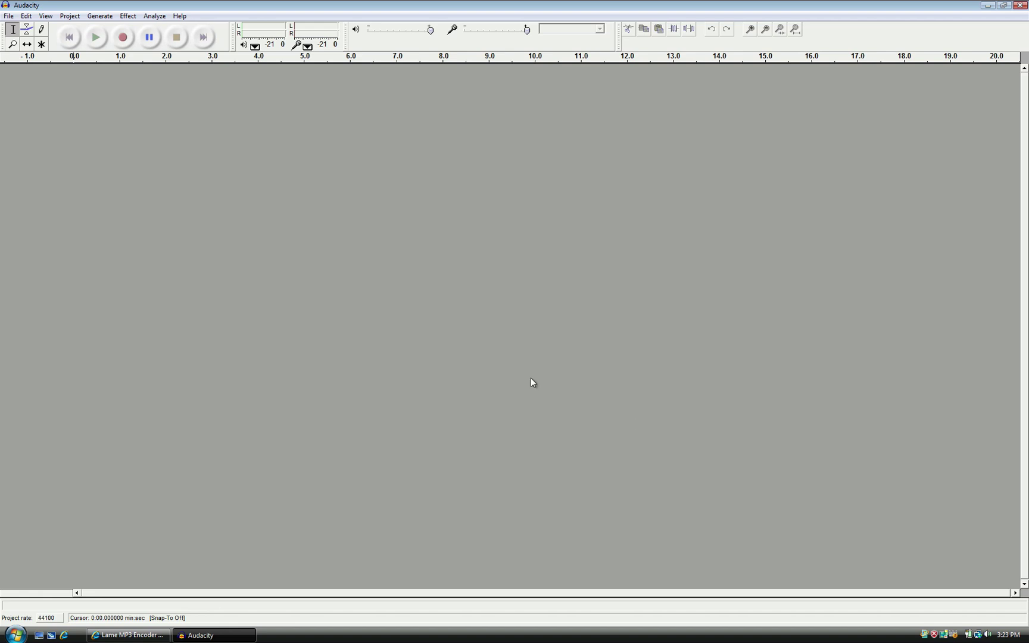
pyautogui.click(124, 38)
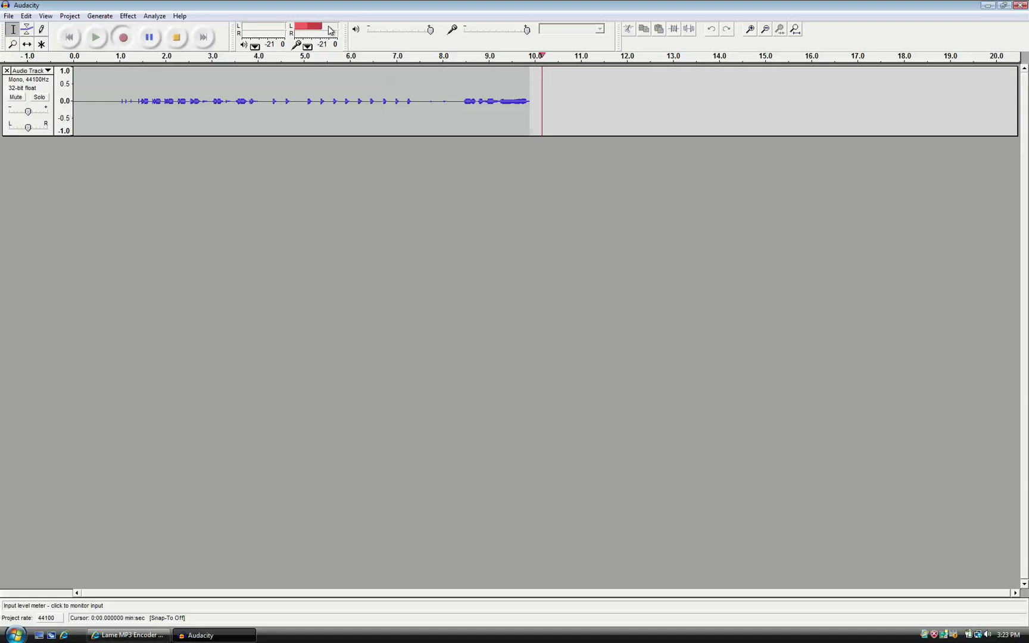
pyautogui.click(177, 38)
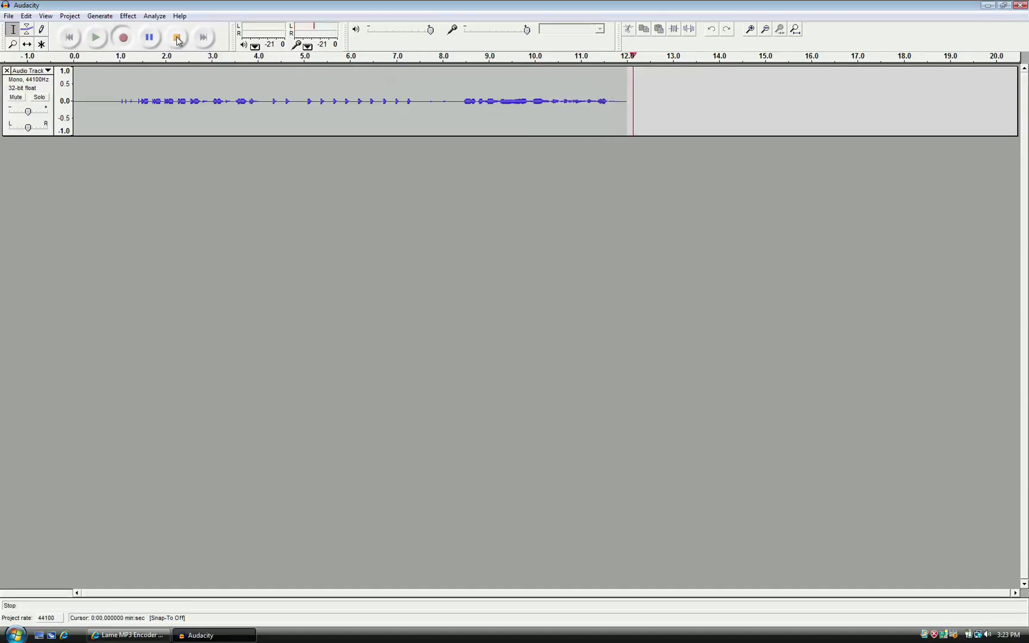
pyautogui.click(177, 38)
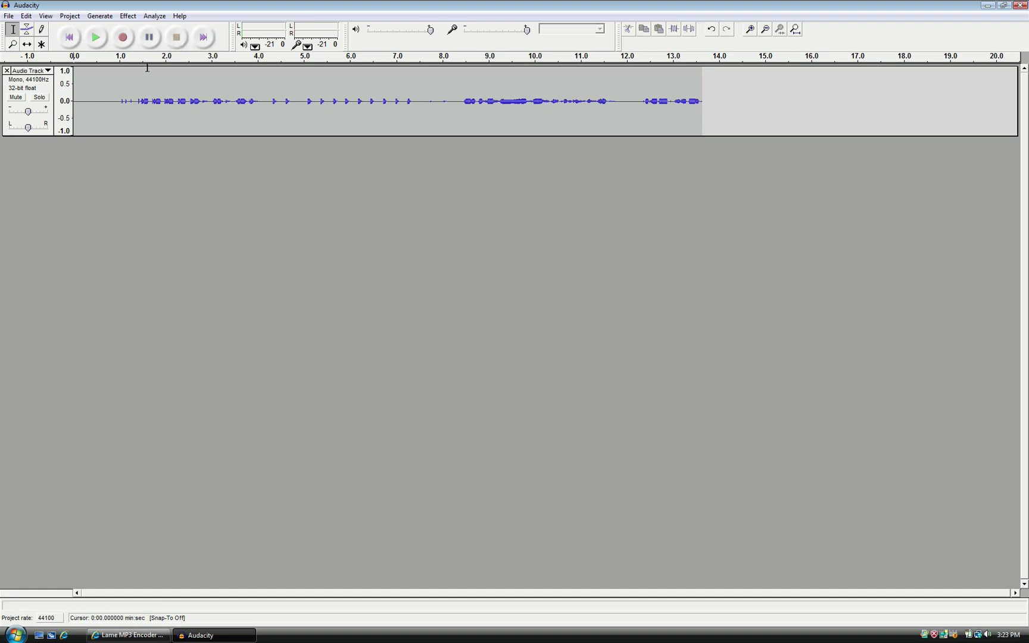
# Step: Close the test recording's audio track, leaving the project empty
pyautogui.click(6, 71)
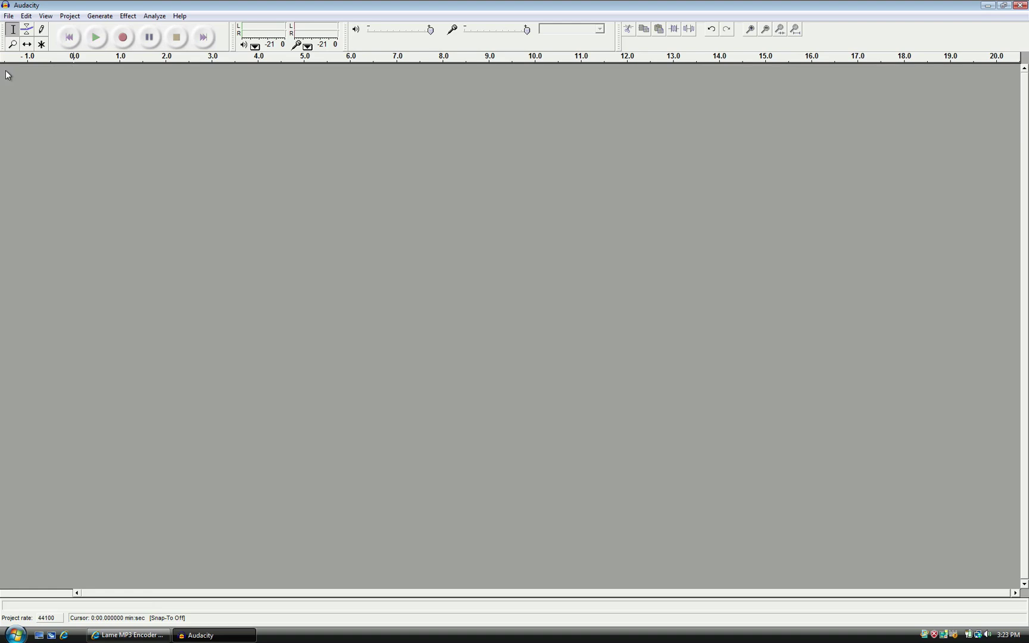